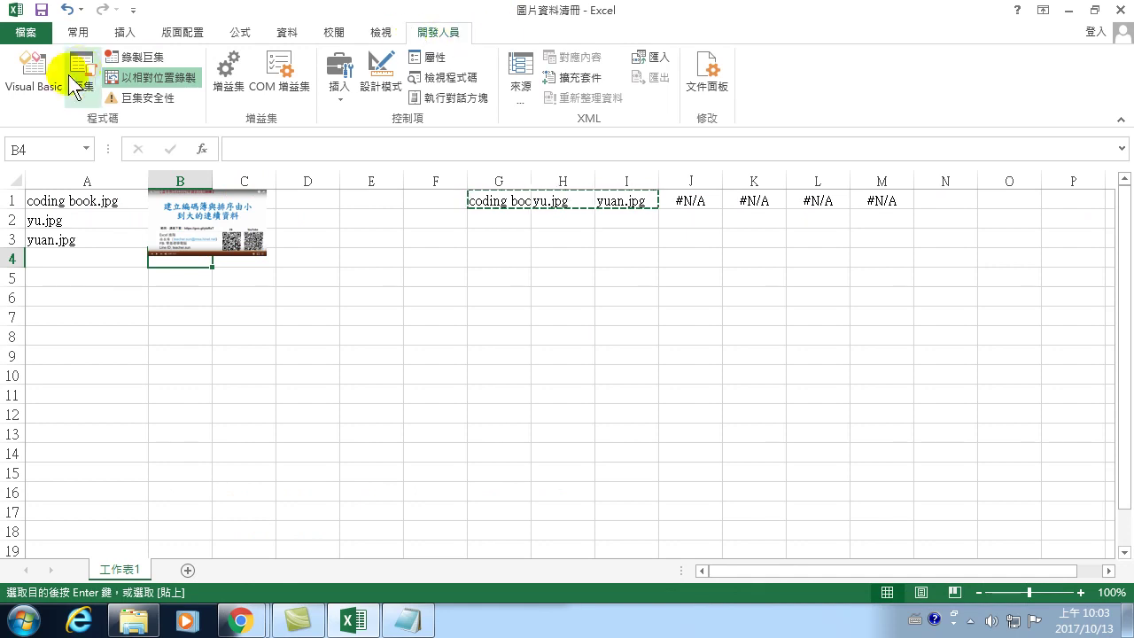
# Open the Macros dialog from the Developer tab to list the 圖片資料清冊1013 macro
pyautogui.click(78, 76)
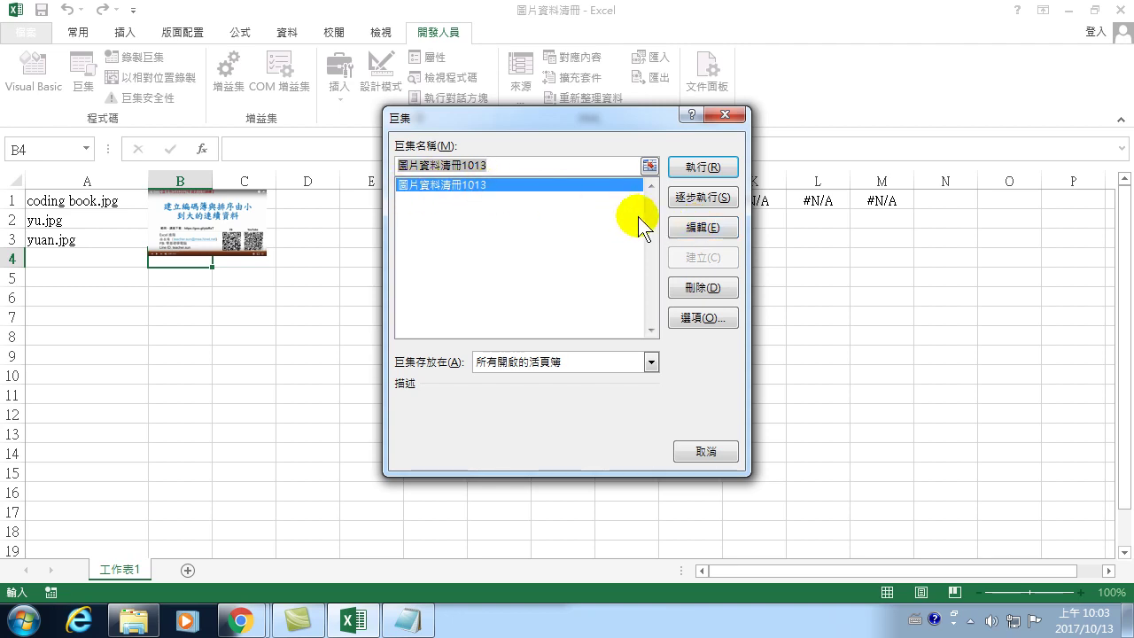
# Open the 圖片資料清冊1013 macro code and locate the ActiveSheet.Pictures.Insert line
pyautogui.click(694, 227)
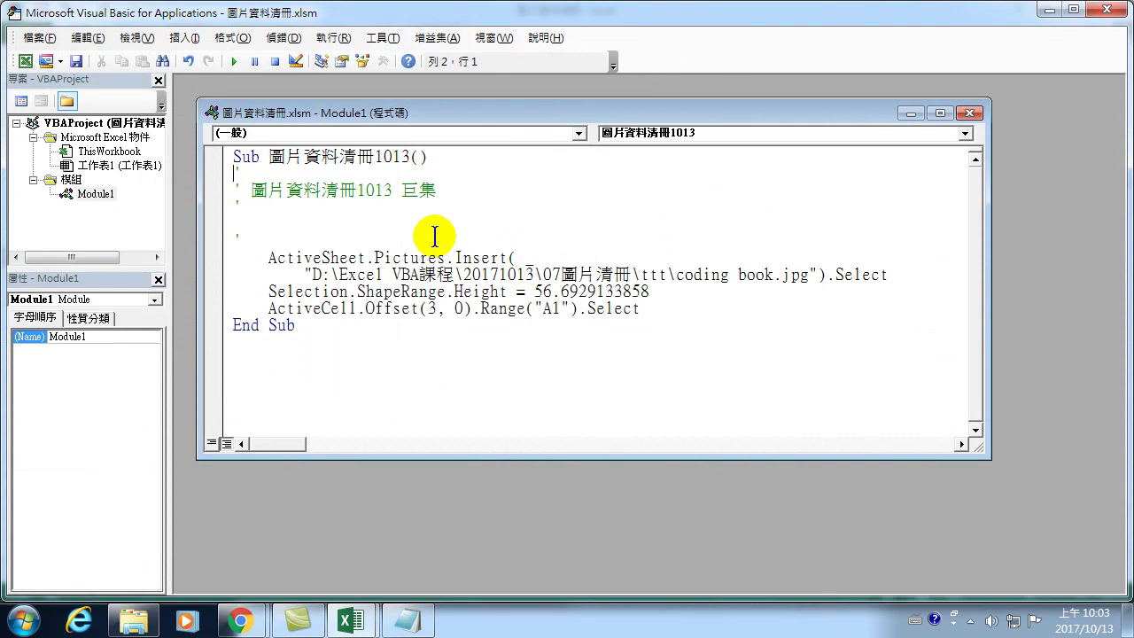
pyautogui.click(313, 235)
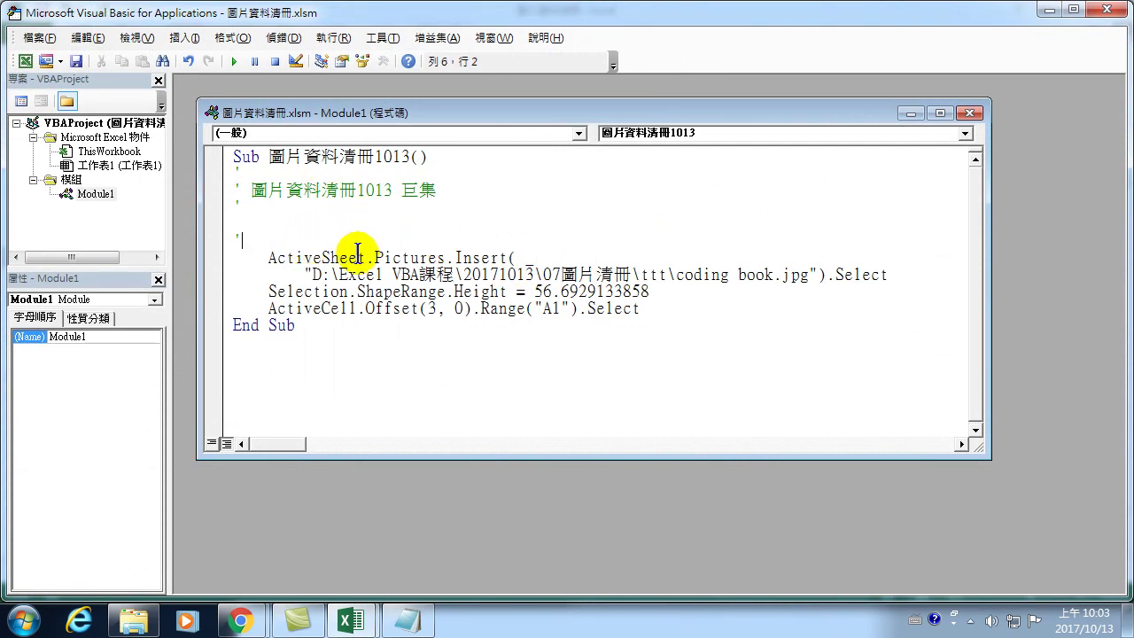
pyautogui.moveTo(452, 257); pyautogui.dragTo(506, 255)
pyautogui.moveTo(371, 258); pyautogui.dragTo(445, 258)
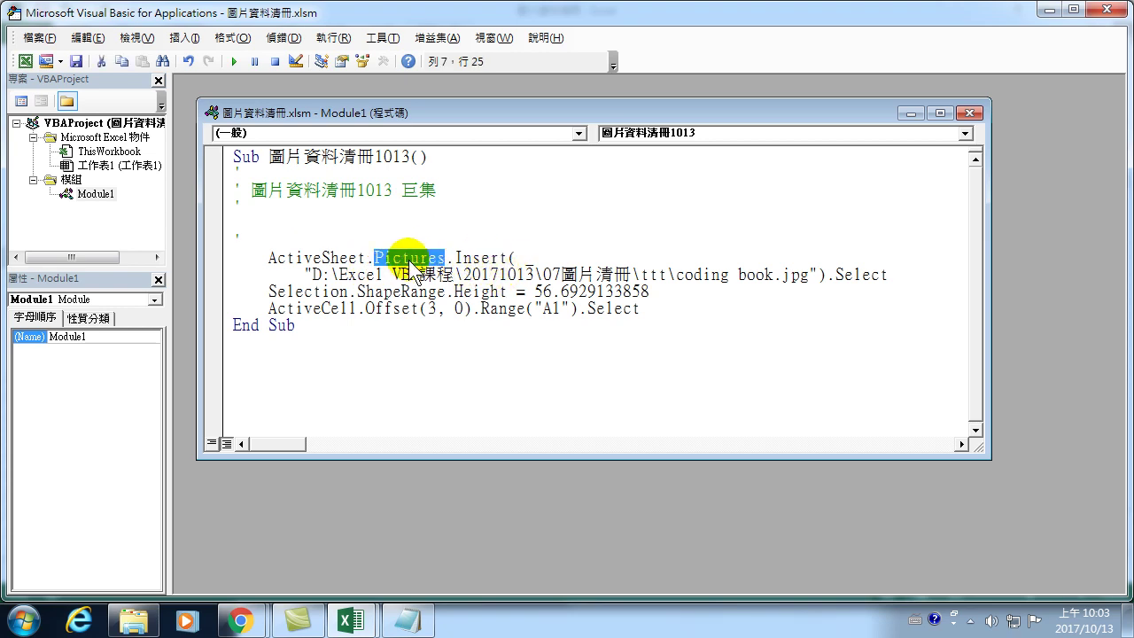
# Write the comment '插入圖片 on the empty line above Pictures.Insert
pyautogui.click(301, 232)
pyautogui.write('1qh')
pyautogui.press('BackSpace')
pyautogui.press('BackSpace')
pyautogui.press('BackSpace')
pyautogui.hotkey('ctrl', 'shift')
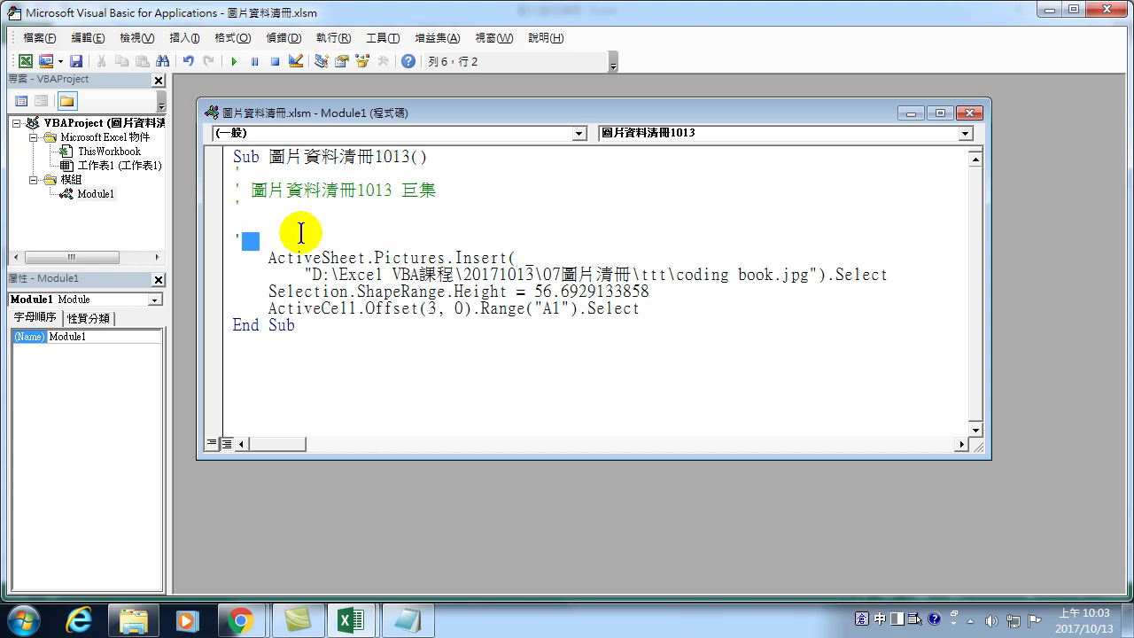
pyautogui.write('插入圖片')
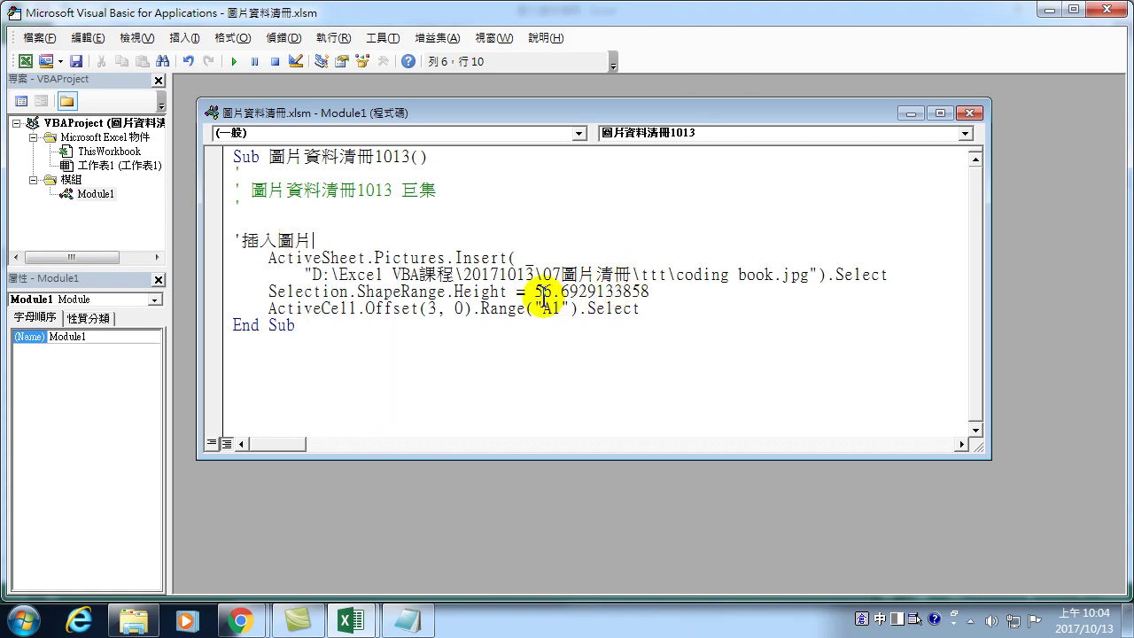
pyautogui.moveTo(268, 292)
pyautogui.mouseDown()
pyautogui.moveTo(469, 308)
pyautogui.moveTo(481, 292)
pyautogui.moveTo(651, 295)
pyautogui.mouseUp()
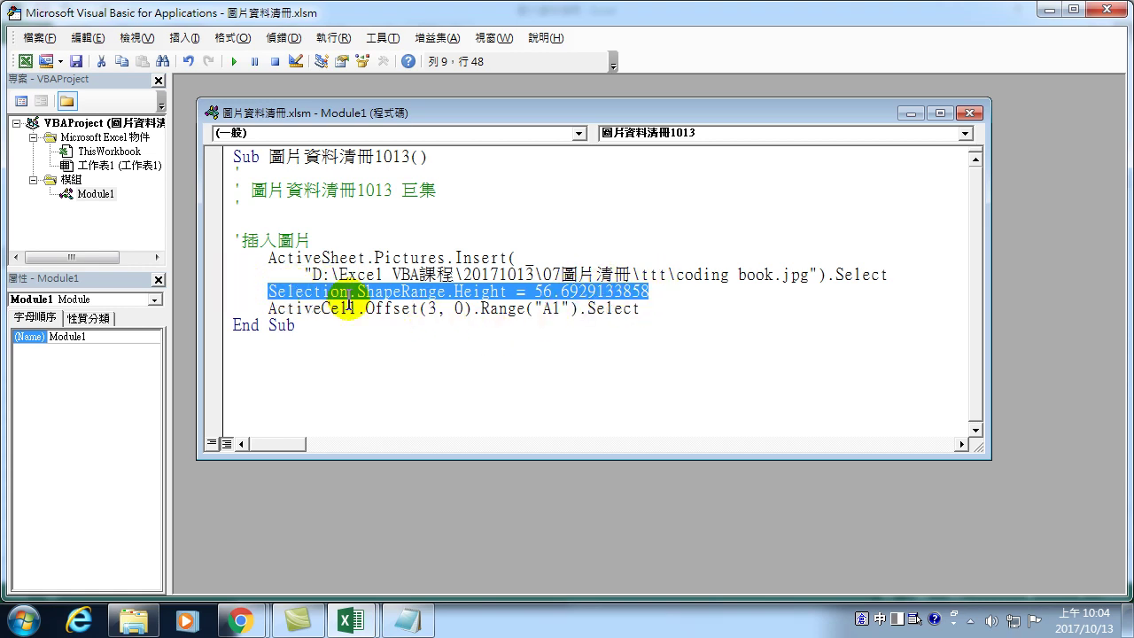
# Add the comment '設定圖片尺寸 below the picture-insert statement, above the height line
pyautogui.click(902, 274)
pyautogui.press('Return')
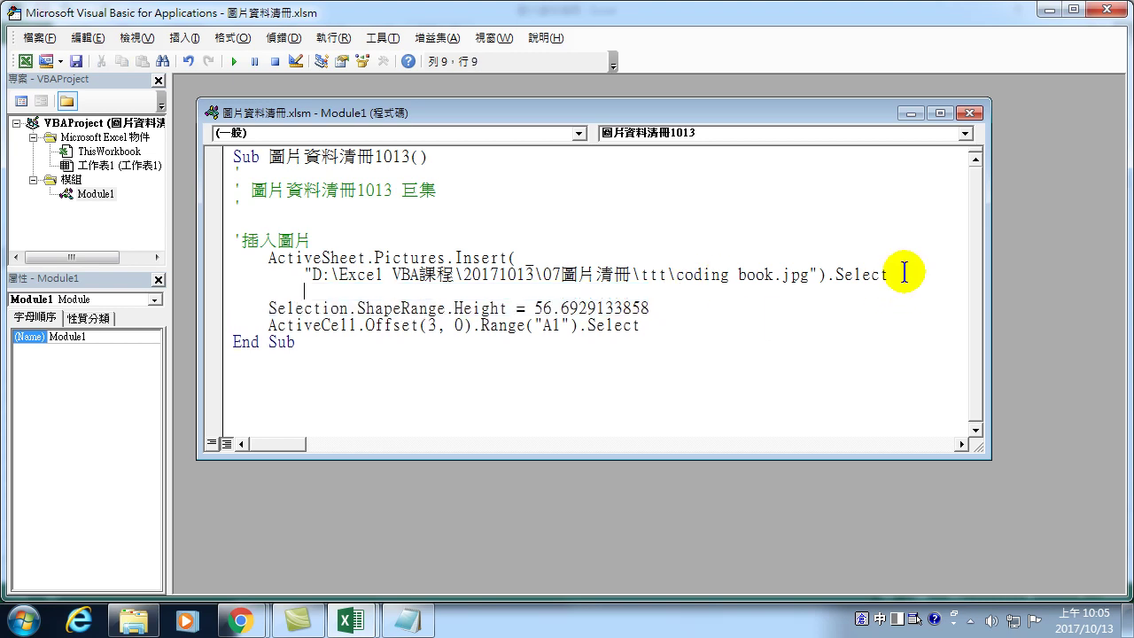
pyautogui.write("'")
pyautogui.write('設定圖片')
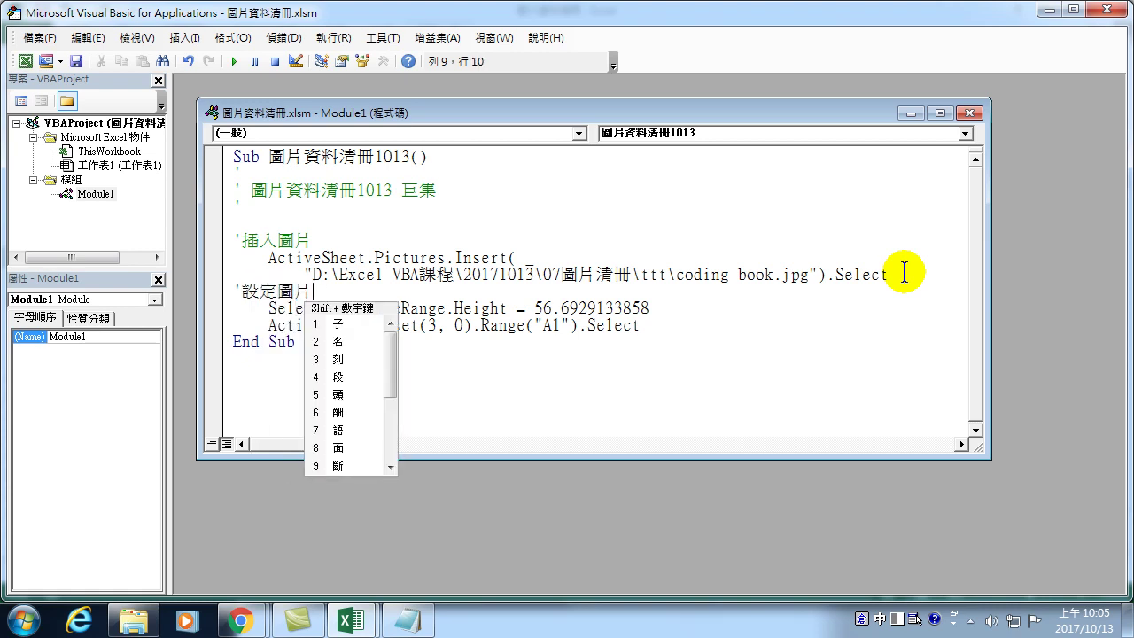
pyautogui.write('尺寸')
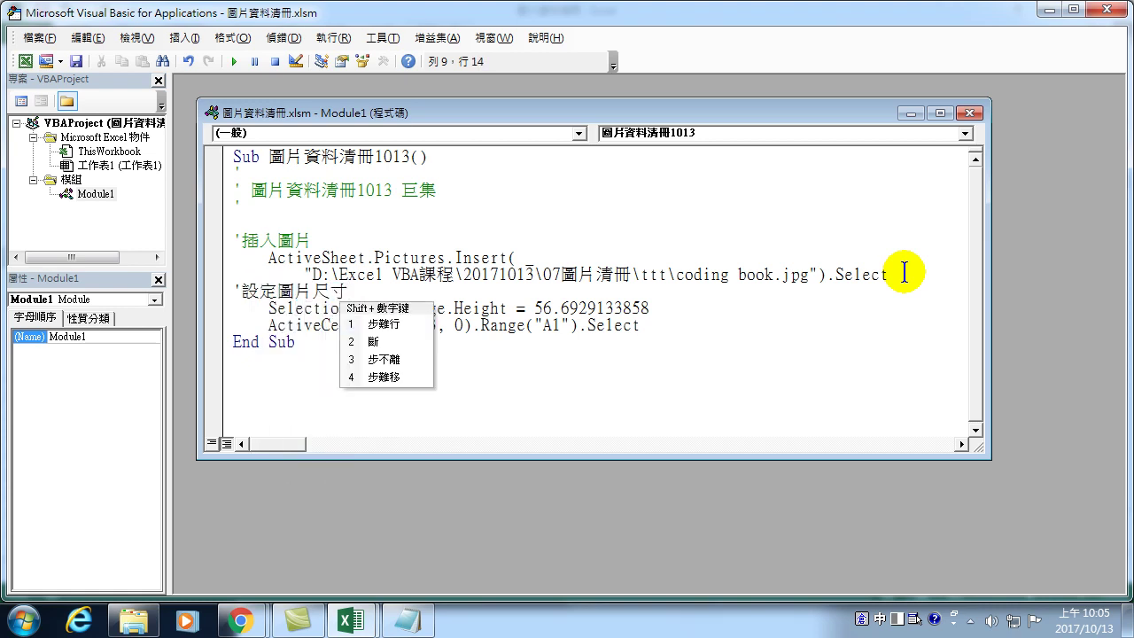
pyautogui.press('Down')
# Add the comment '往下移動一格 below the height statement, above the offset line
pyautogui.press('End')
pyautogui.press('Return')
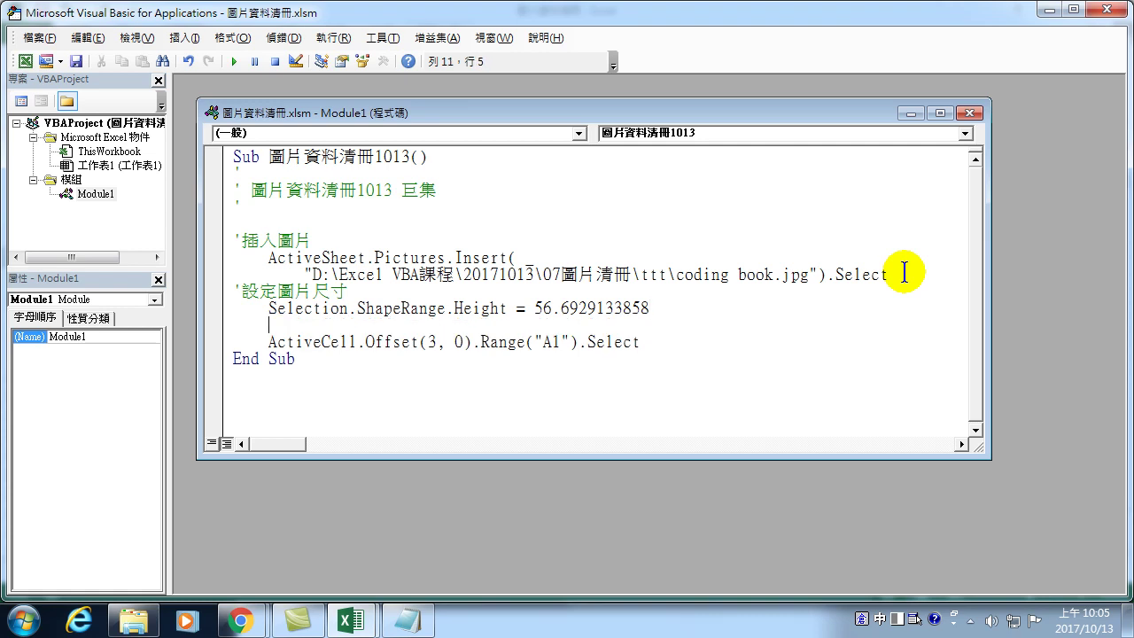
pyautogui.write("'")
pyautogui.write('往下')
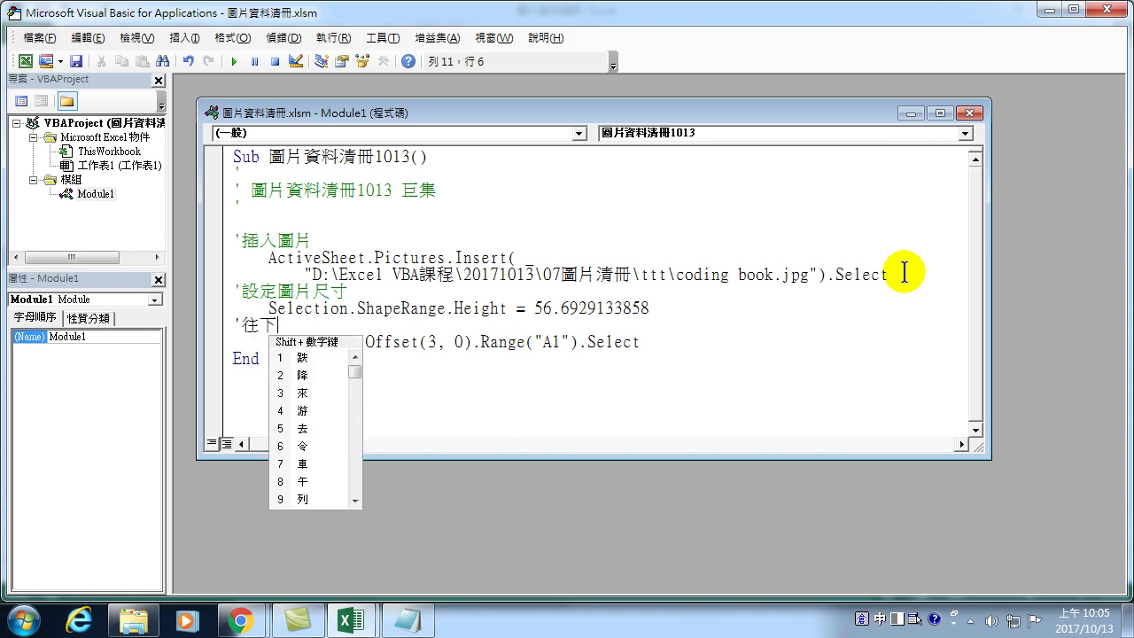
pyautogui.write('移動一')
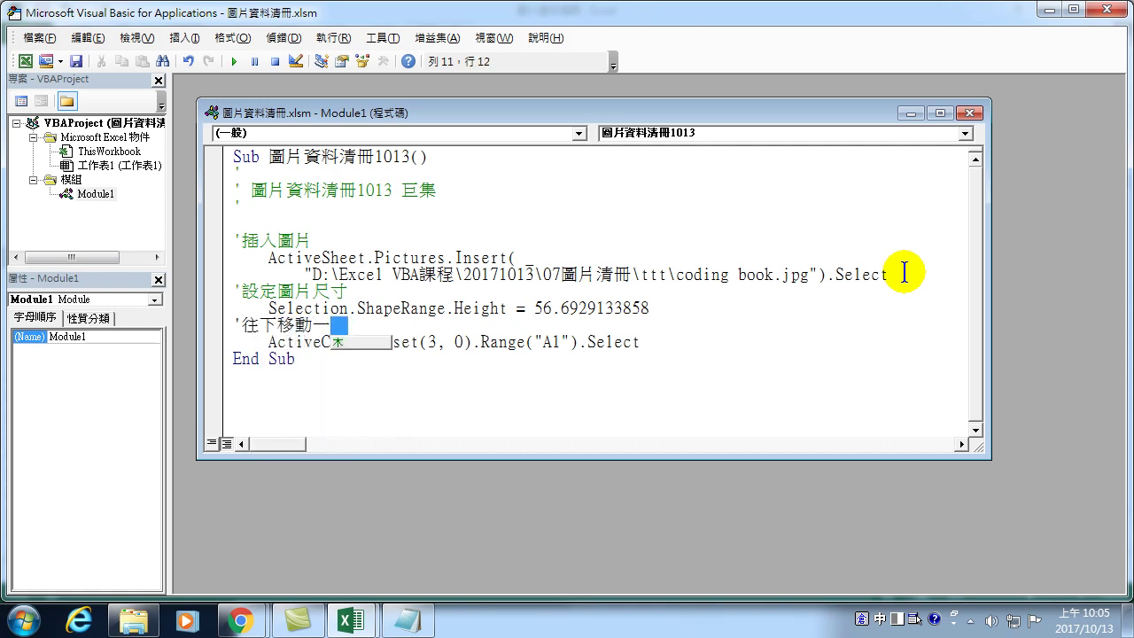
pyautogui.write('格')
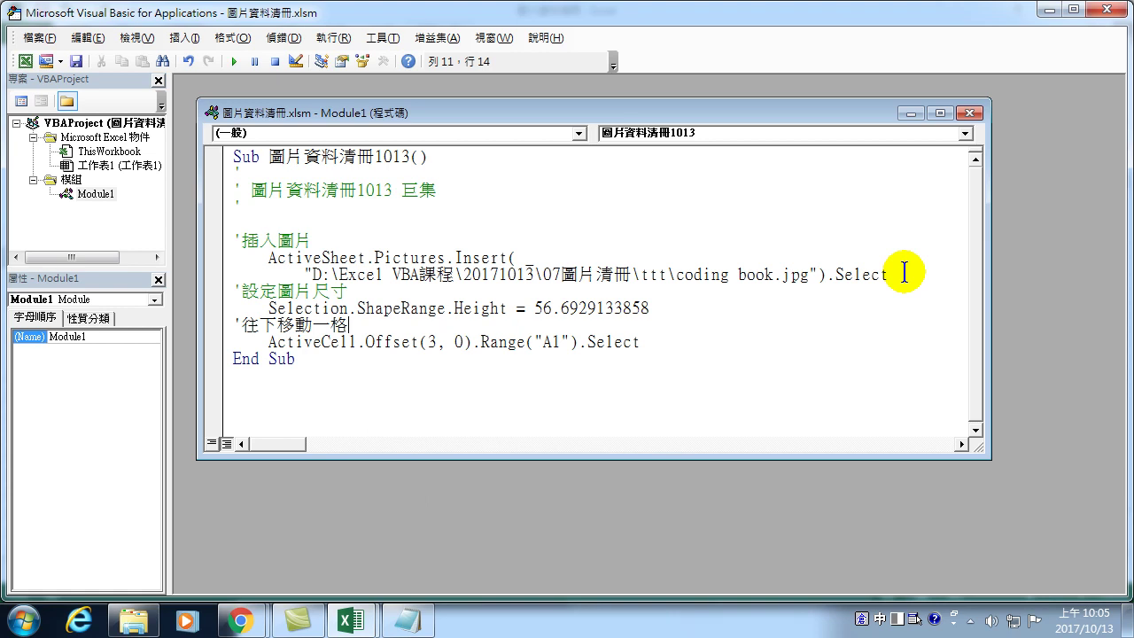
# Change ActiveCell.Offset(3, 0) to Offset(1, 0) by replacing the 3 with 1
pyautogui.doubleClick(431, 341)
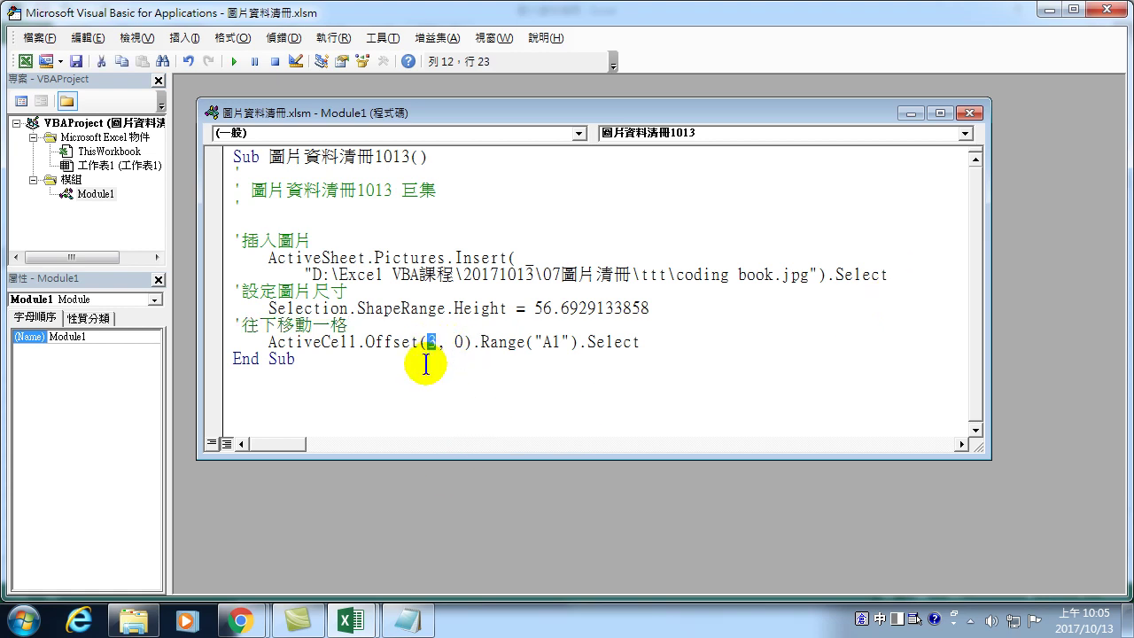
pyautogui.write('1')
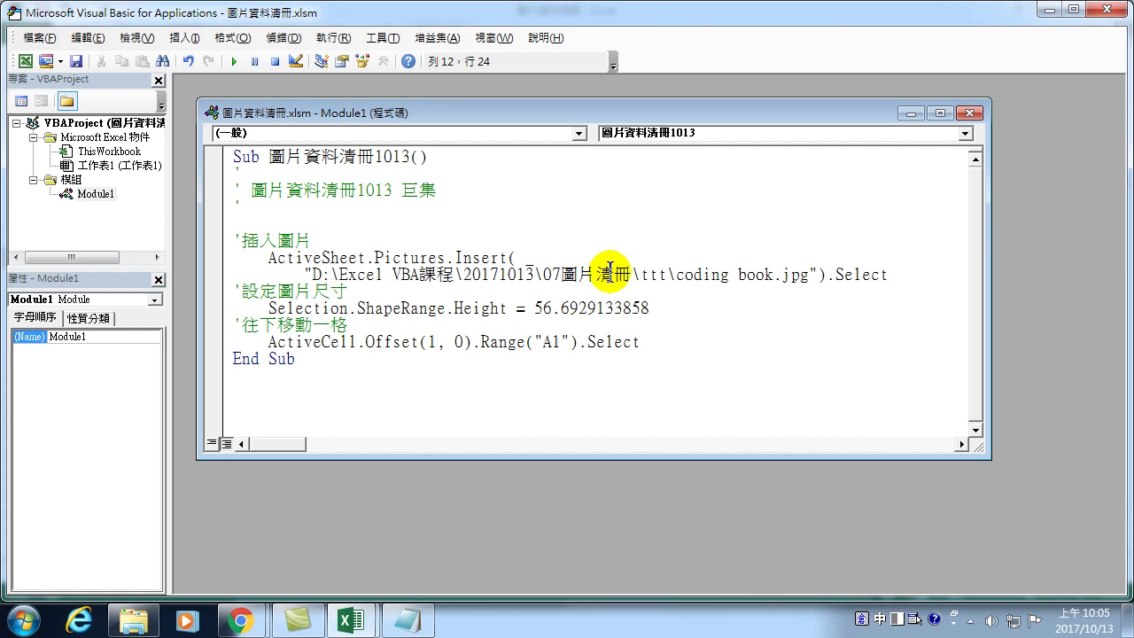
pyautogui.click(680, 277)
pyautogui.moveTo(682, 280); pyautogui.dragTo(770, 281)
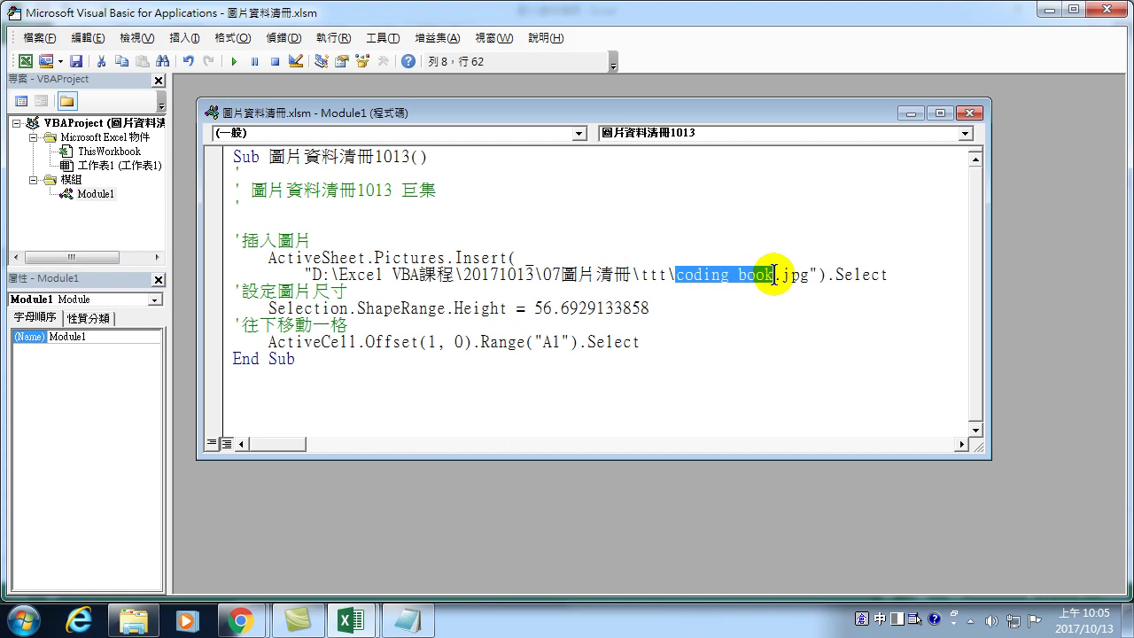